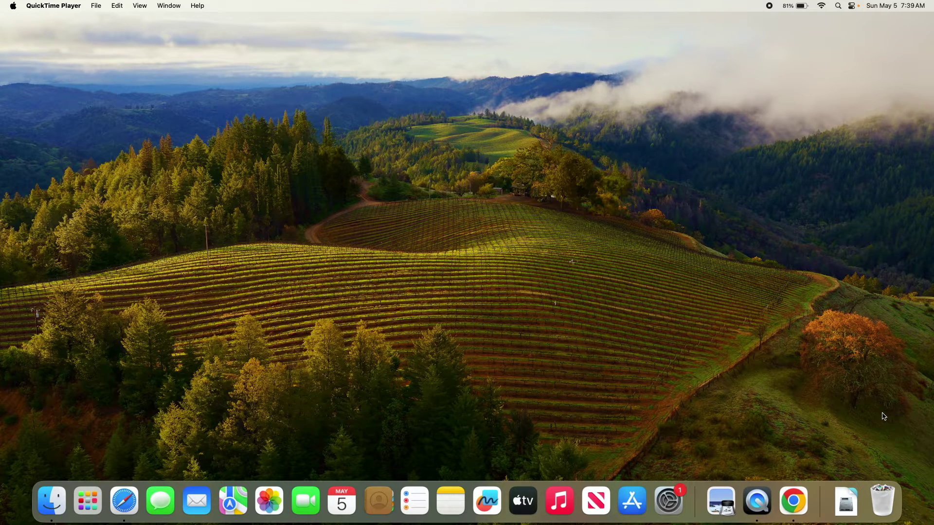
Step: Launch Google Chrome from the Dock to a blank new tab
{"action": "left_click", "coordinate": [794, 501]}
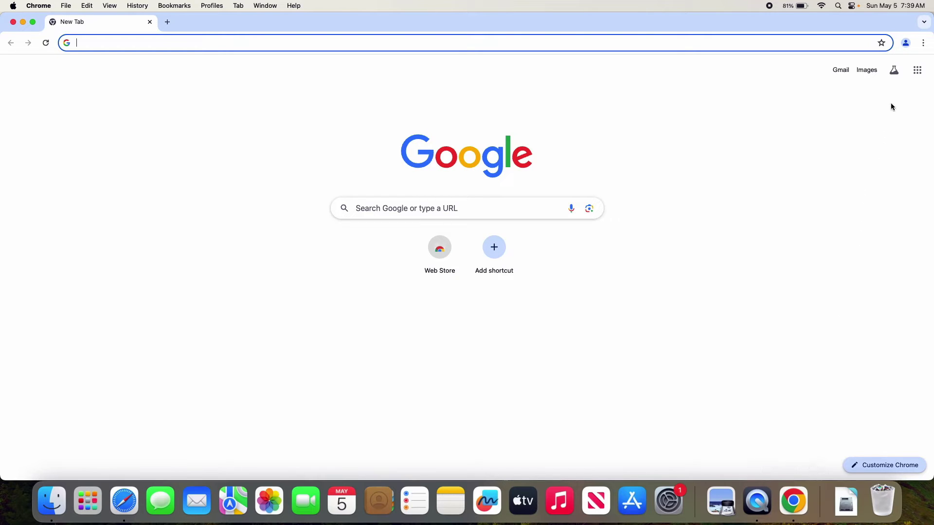
Step: Open Chrome's three-dot menu to reach the Bookmarks and Lists options
{"action": "left_click", "coordinate": [924, 43]}
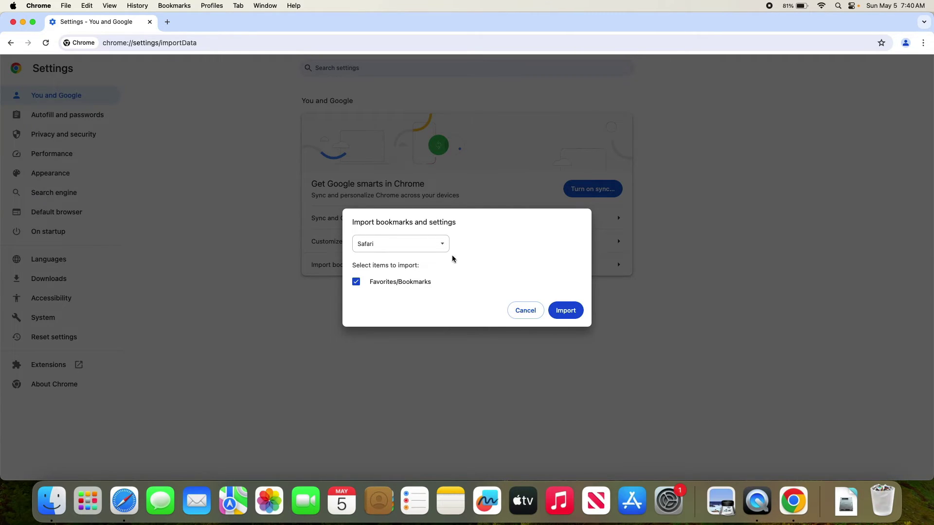
Step: Import Favorites/Bookmarks from Safari and close the import confirmation
{"action": "left_click", "coordinate": [437, 244]}
{"action": "left_click", "coordinate": [413, 245]}
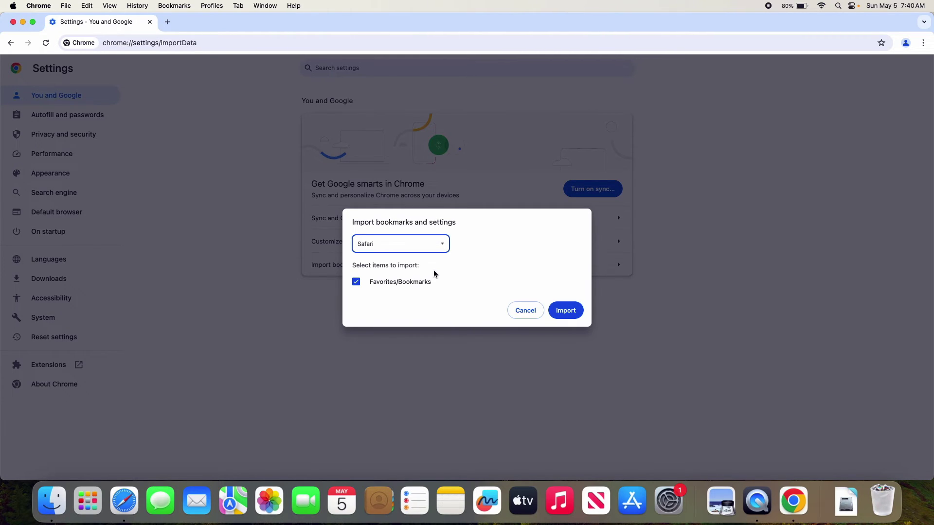
{"action": "left_click", "coordinate": [566, 310]}
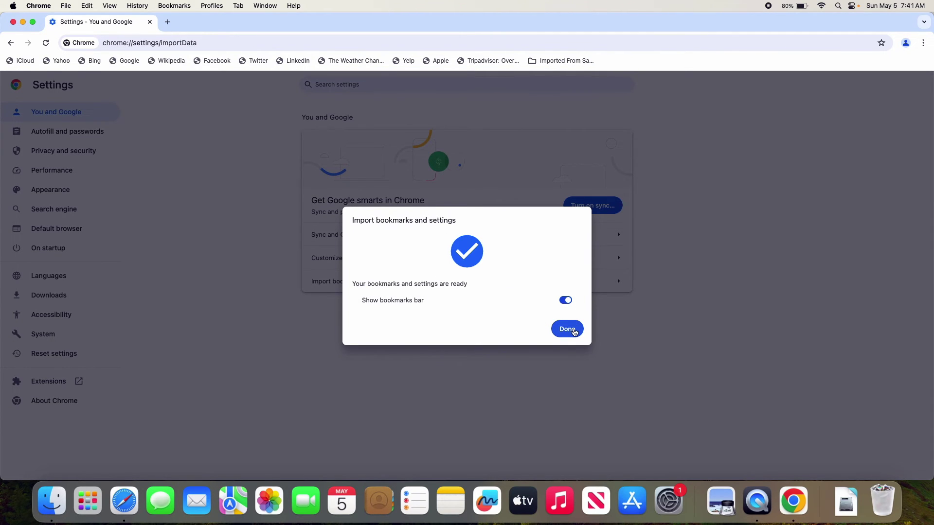
{"action": "left_click", "coordinate": [574, 331]}
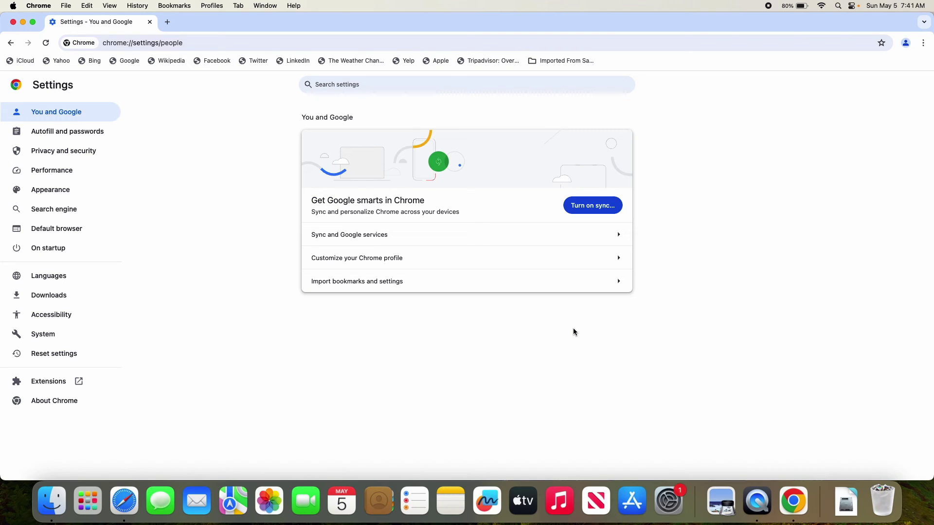